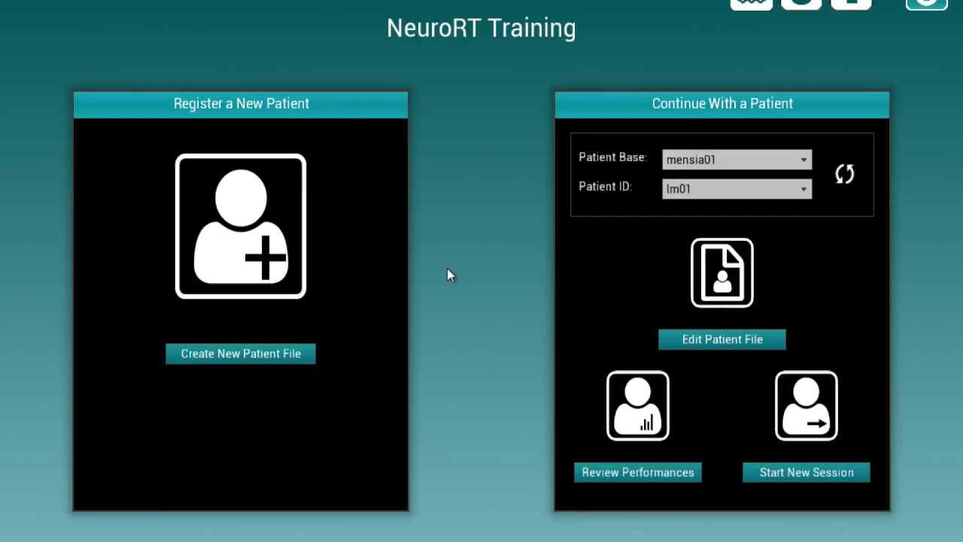
{"action": "left_click", "coordinate": [801, 4]}
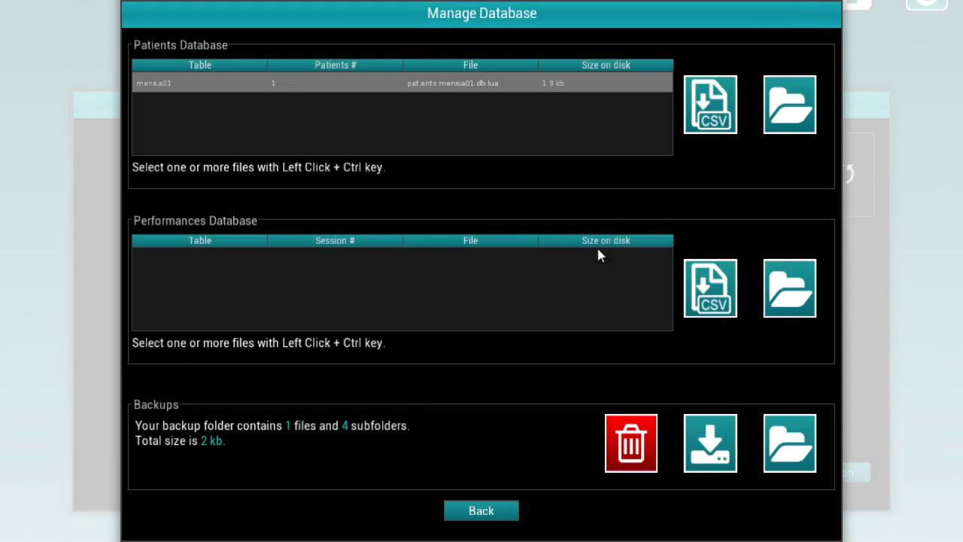
{"action": "left_click", "coordinate": [470, 511]}
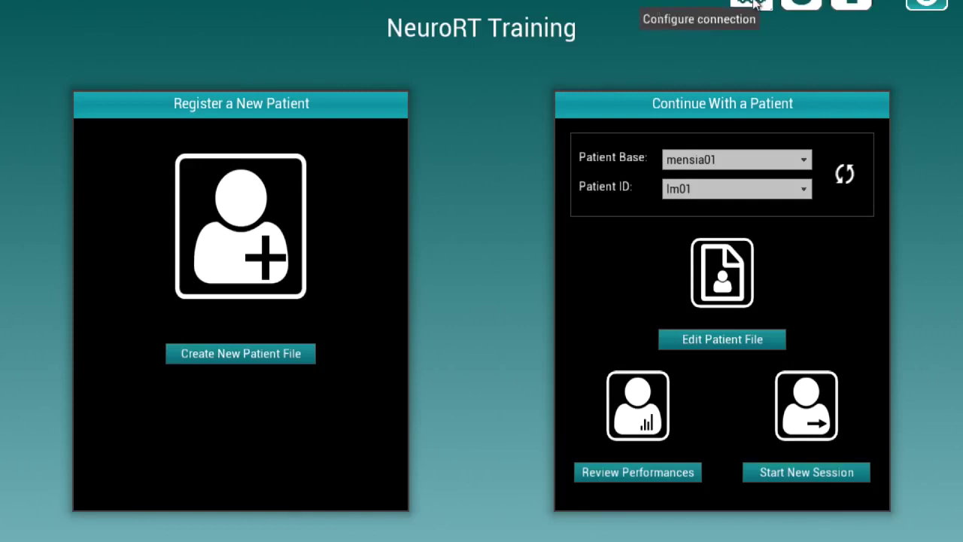
{"action": "left_click", "coordinate": [751, 5]}
{"action": "left_click", "coordinate": [388, 124]}
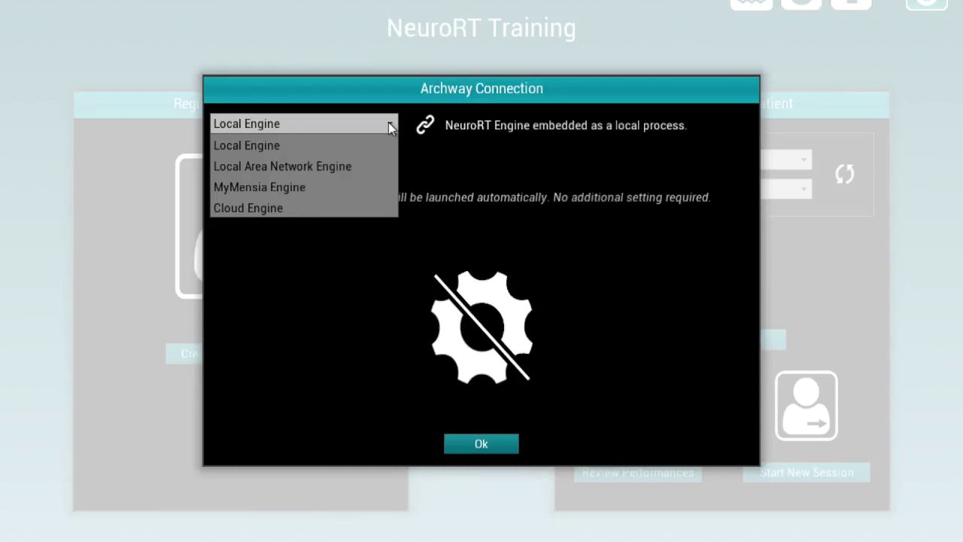
{"action": "left_click", "coordinate": [482, 443]}
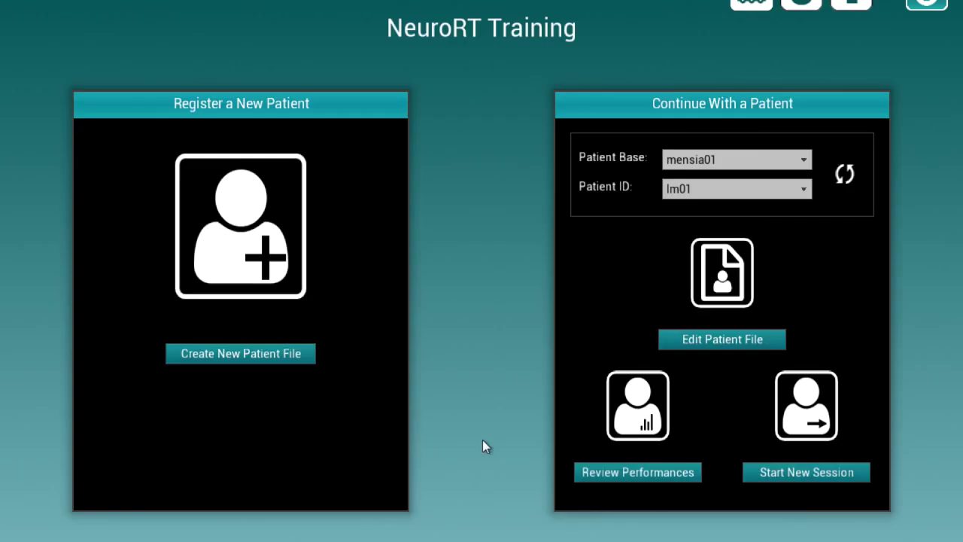
Start a new session for the patient and keep Simulator as the EEG device model
{"action": "left_click", "coordinate": [753, 474]}
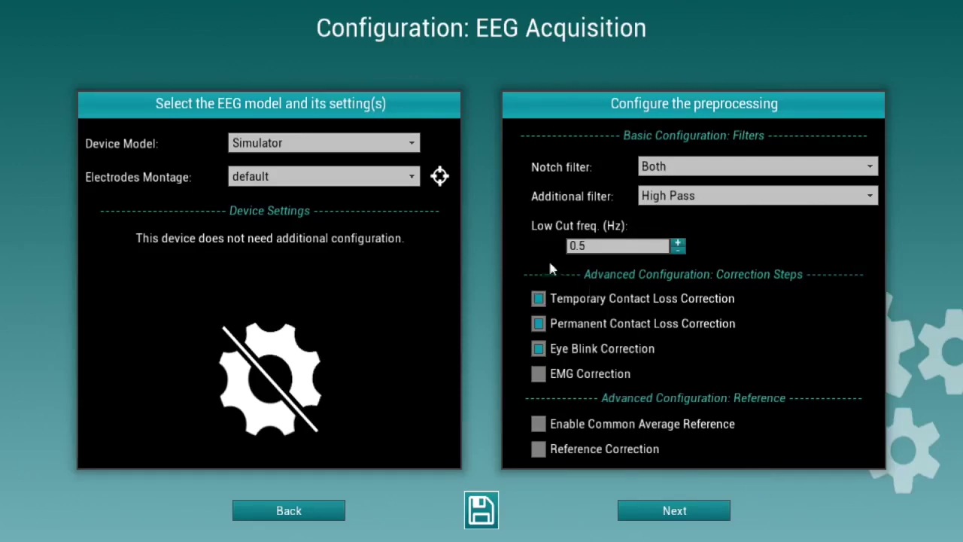
{"action": "left_click", "coordinate": [412, 142]}
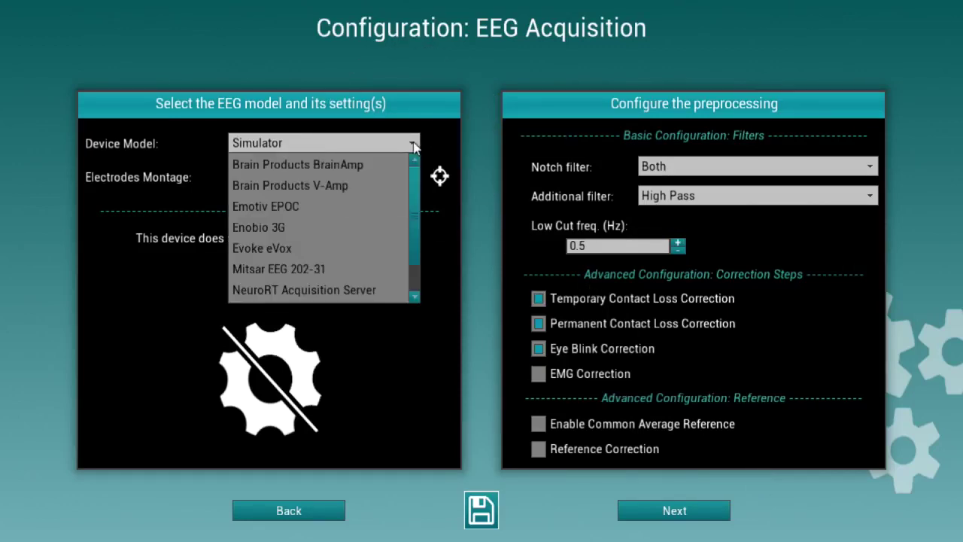
{"action": "left_click_drag", "start_coordinate": [419, 187], "coordinate": [409, 234]}
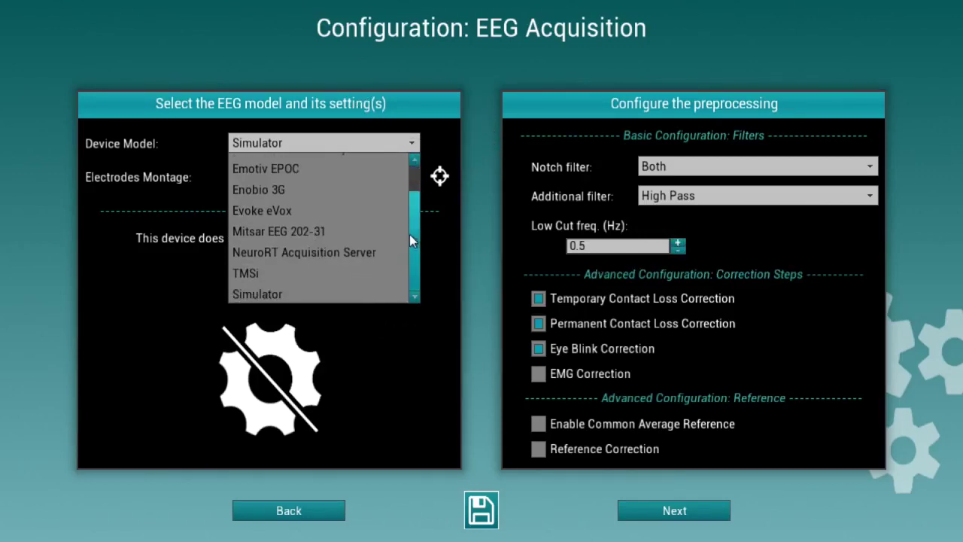
{"action": "left_click", "coordinate": [476, 239]}
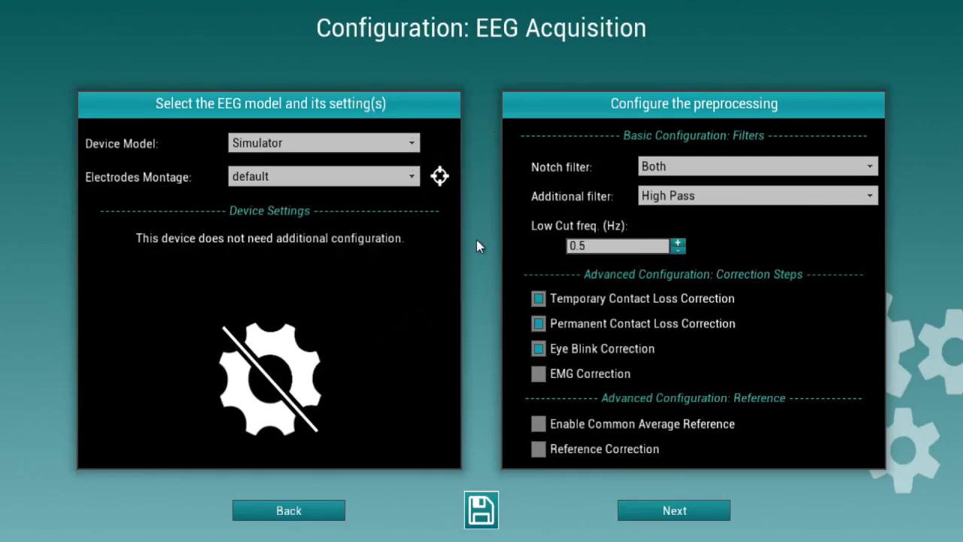
Set a 50Hz notch filter and Band Pass additional filter, and enable Common Average Reference
{"action": "left_click", "coordinate": [661, 167]}
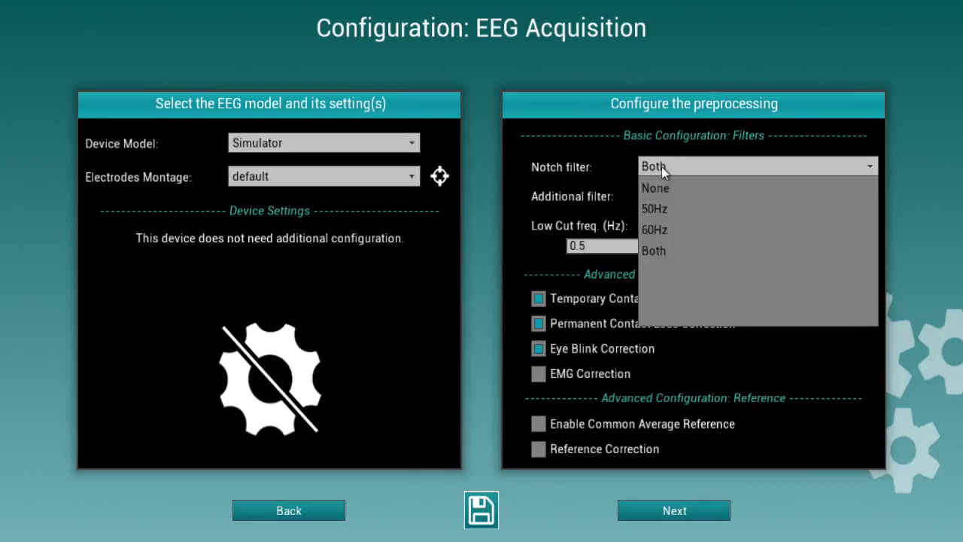
{"action": "left_click", "coordinate": [666, 209]}
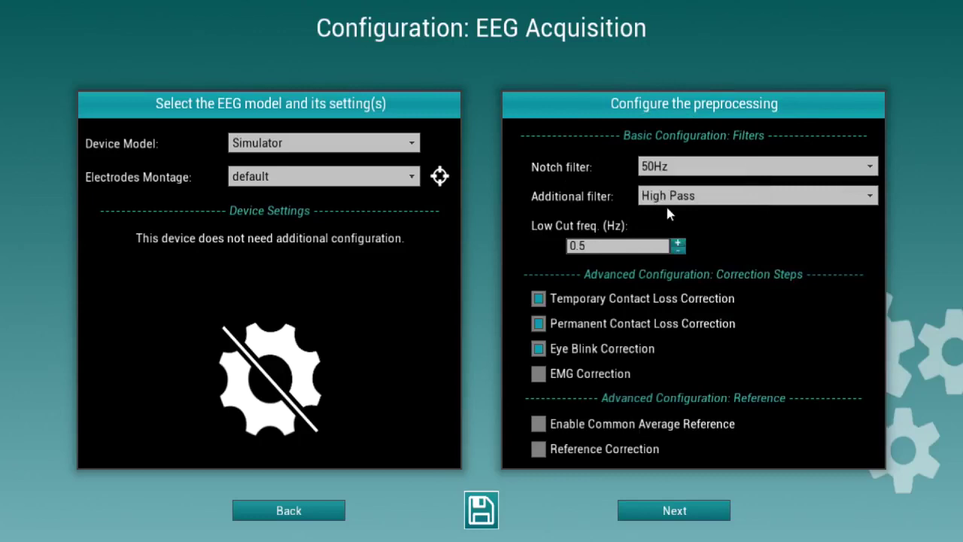
{"action": "left_click", "coordinate": [662, 196]}
{"action": "left_click", "coordinate": [673, 238]}
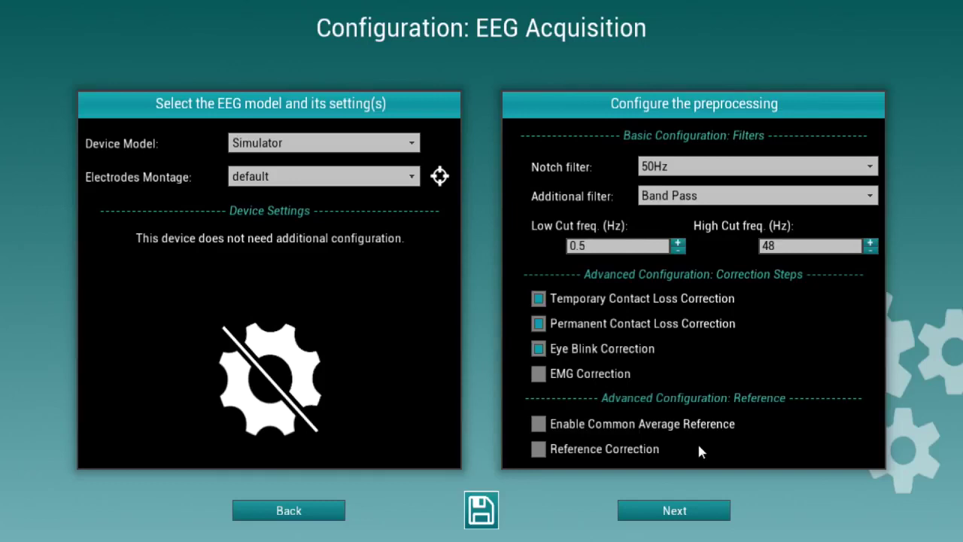
{"action": "left_click", "coordinate": [684, 425]}
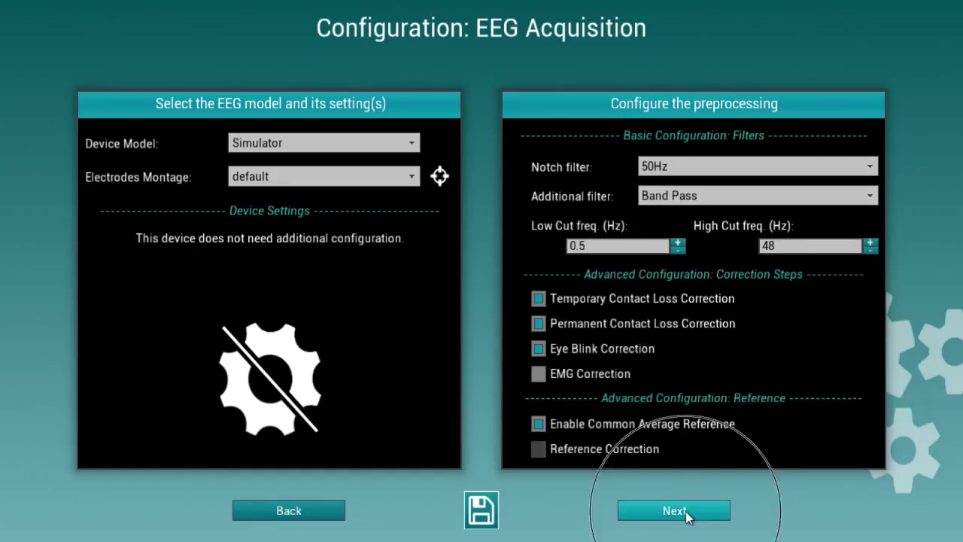
{"action": "left_click", "coordinate": [686, 511]}
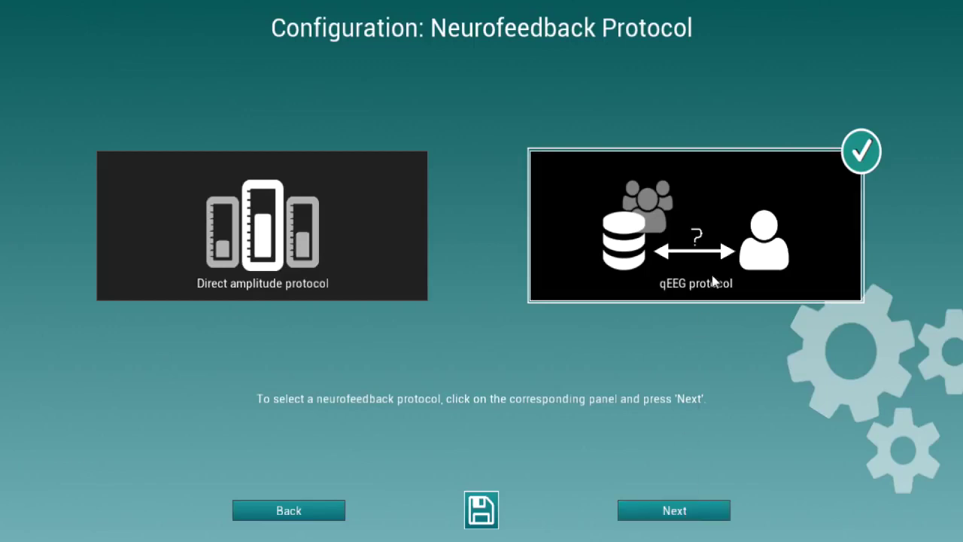
Continue to the protocol parameters with qEEG selected
{"action": "left_click", "coordinate": [634, 512]}
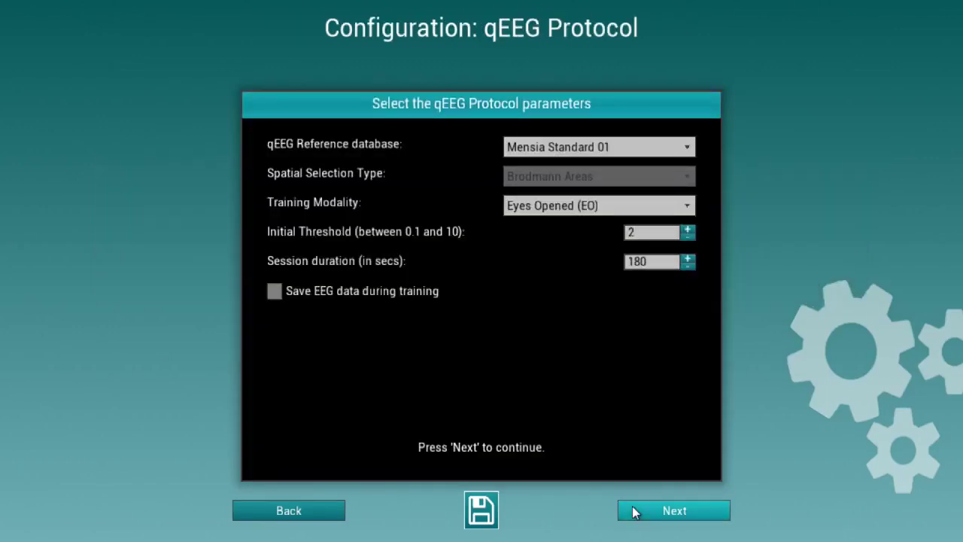
Keep Mensia Standard 01 and Eyes Opened, and enable saving EEG data during training
{"action": "left_click", "coordinate": [686, 148]}
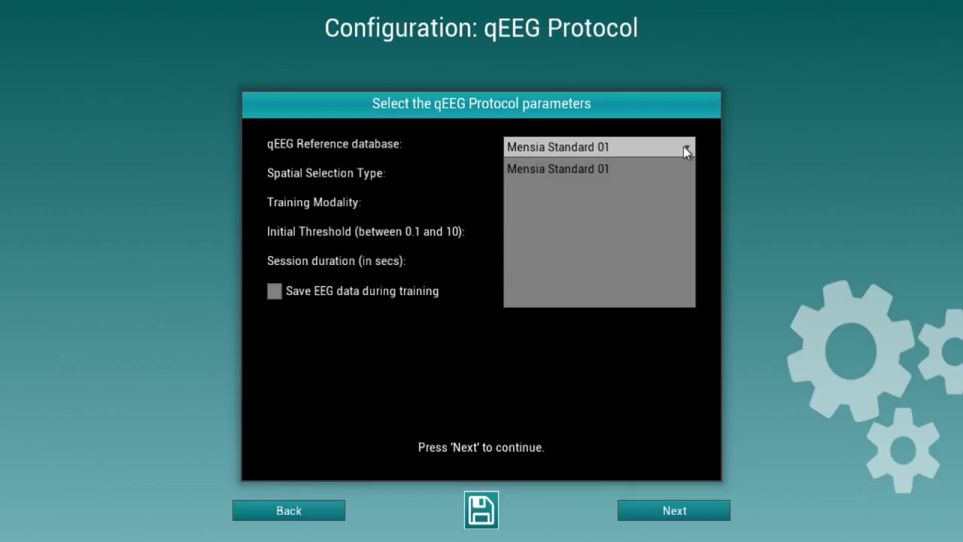
{"action": "left_click", "coordinate": [725, 148]}
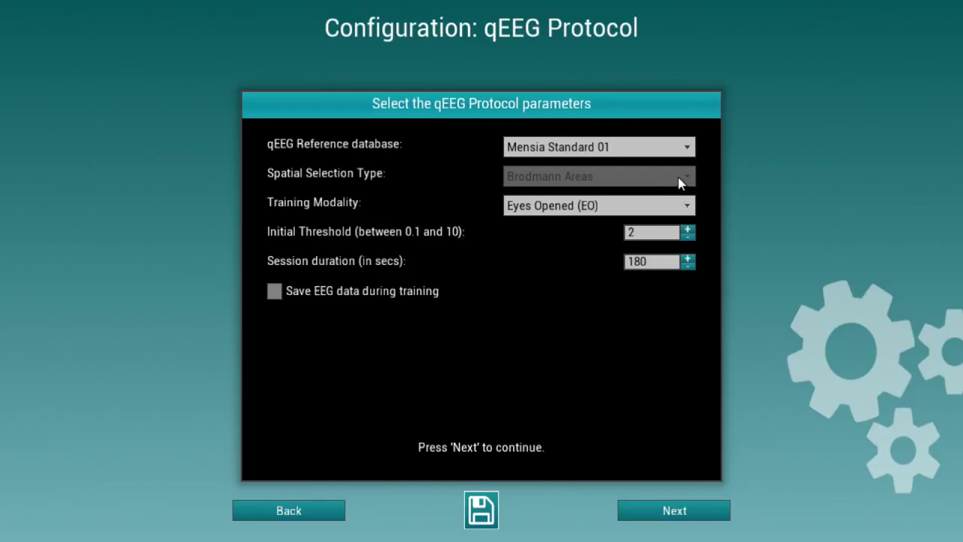
{"action": "left_click", "coordinate": [686, 208]}
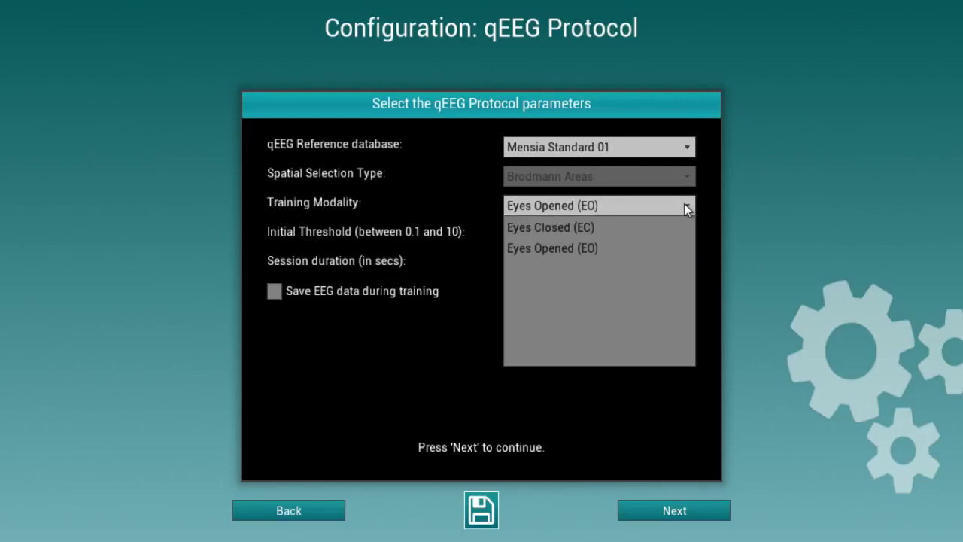
{"action": "left_click", "coordinate": [714, 205]}
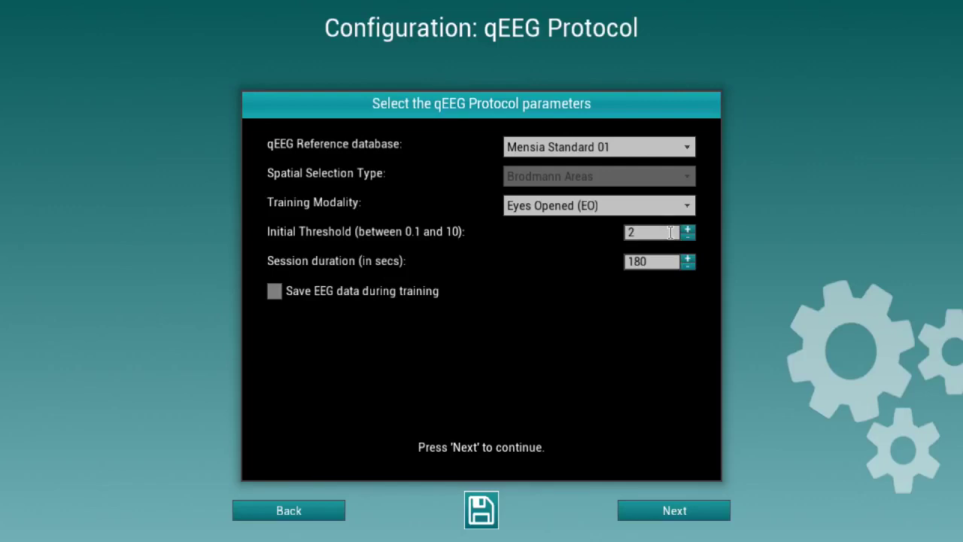
{"action": "left_click", "coordinate": [274, 293]}
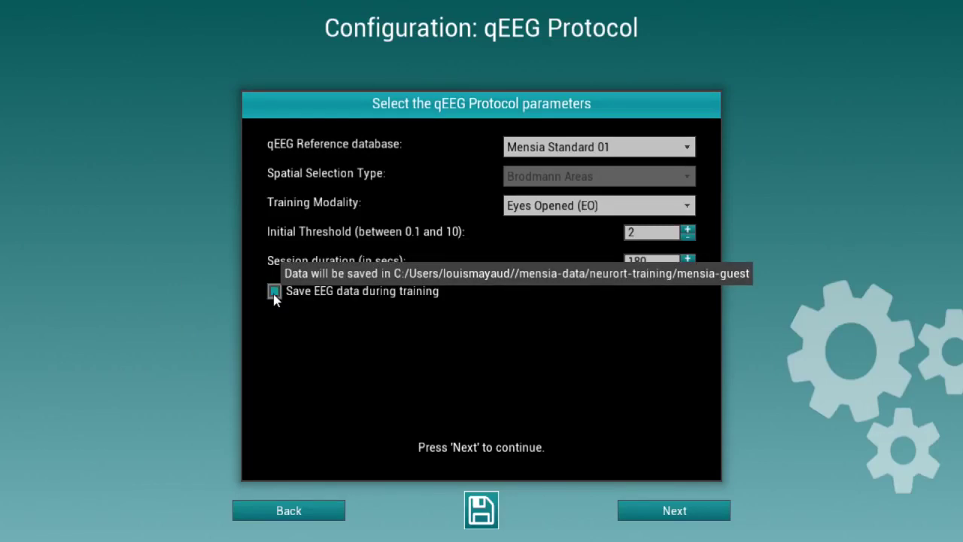
{"action": "left_click", "coordinate": [644, 517]}
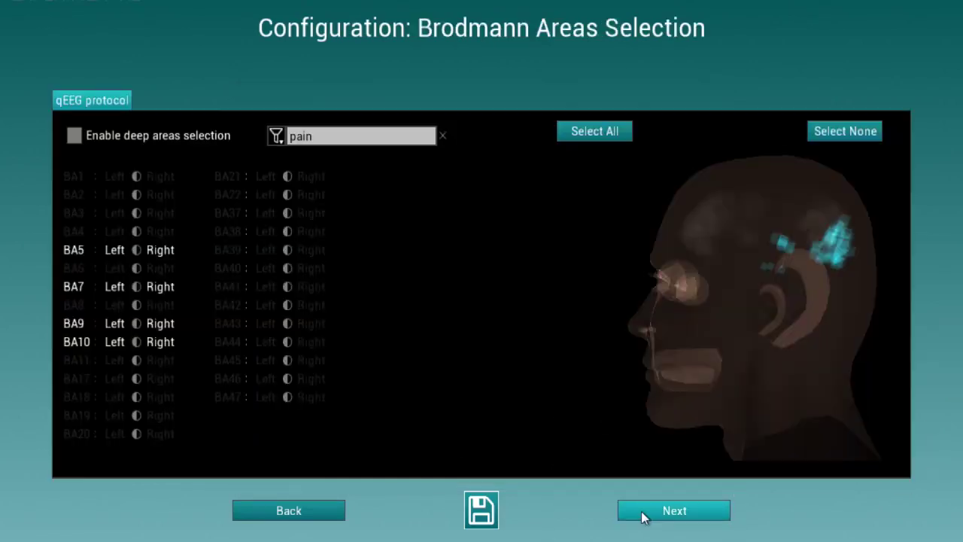
Clear the 'pain' filter, try BA3 on both hemispheres, then deselect it again
{"action": "double_click", "coordinate": [302, 137]}
{"action": "key", "text": "BackSpace"}
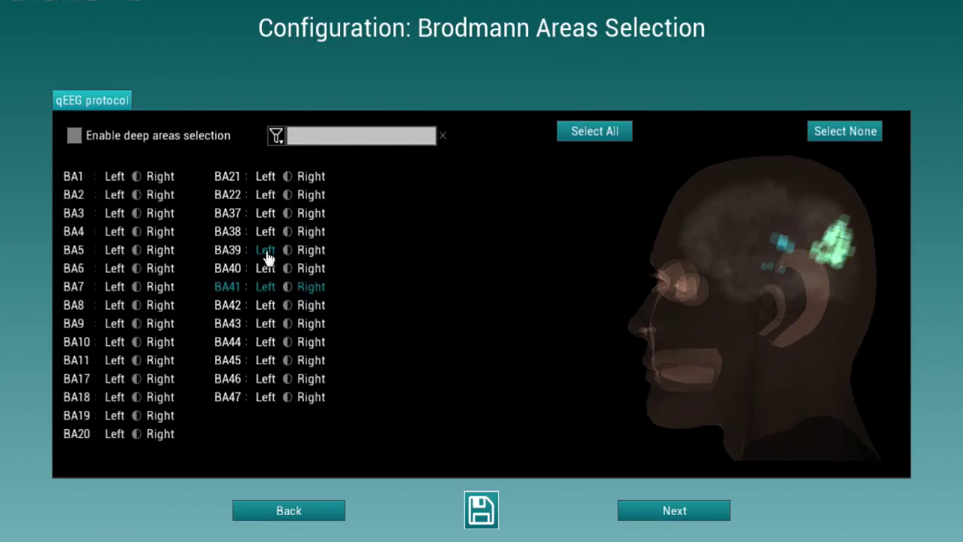
{"action": "left_click", "coordinate": [308, 291]}
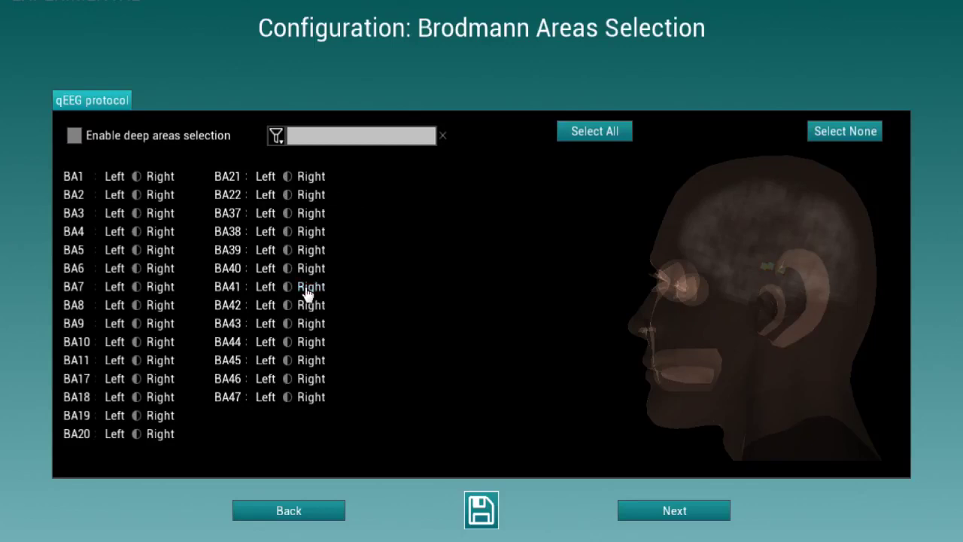
{"action": "left_click", "coordinate": [160, 217]}
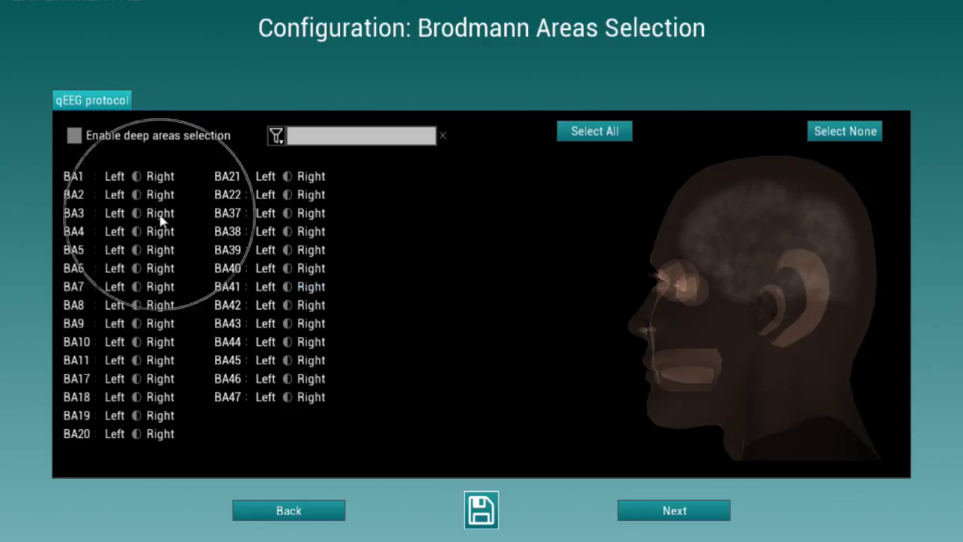
{"action": "left_click", "coordinate": [114, 216]}
{"action": "left_click_drag", "start_coordinate": [727, 263], "coordinate": [774, 280]}
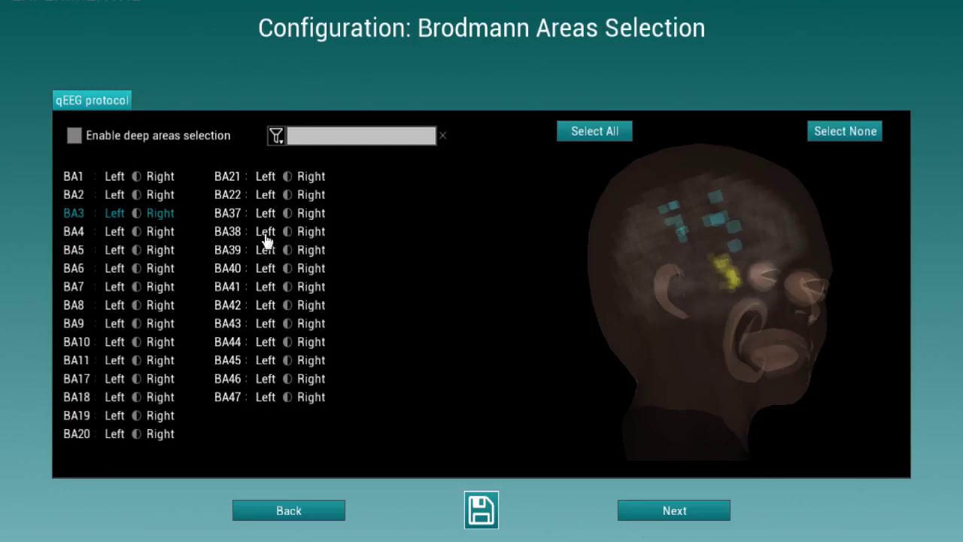
{"action": "left_click", "coordinate": [162, 217]}
{"action": "left_click", "coordinate": [113, 218]}
Filter the Brodmann areas by 'memory', then change the filter to 'attention'
{"action": "left_click", "coordinate": [316, 135]}
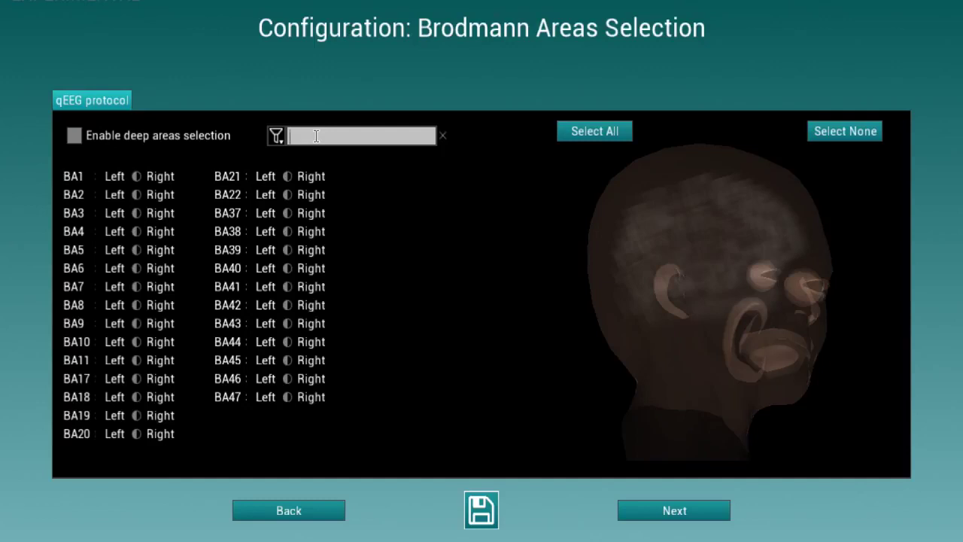
{"action": "type", "text": "memb"}
{"action": "type", "text": "ory"}
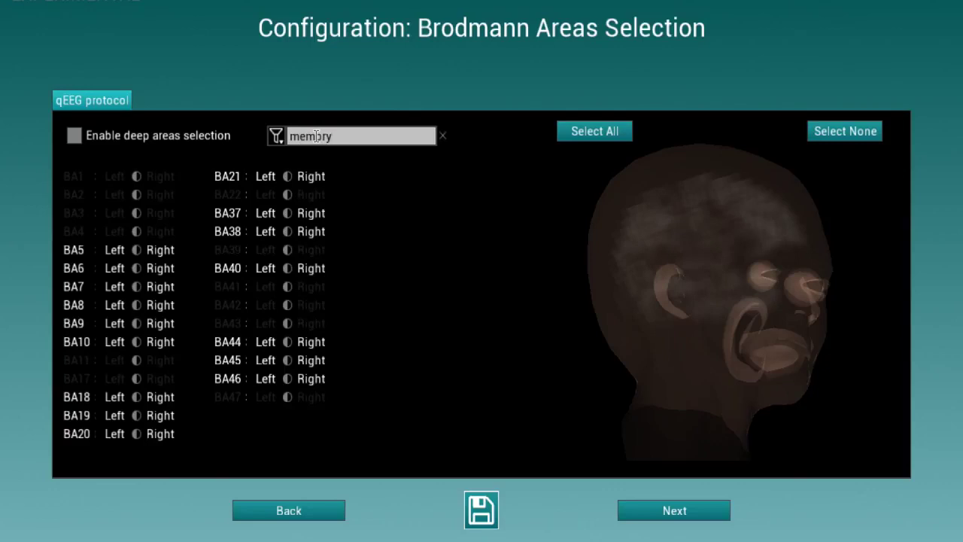
{"action": "left_click", "coordinate": [316, 136]}
{"action": "key", "text": "BackSpace"}
{"action": "mouse_move", "coordinate": [75, 258]}
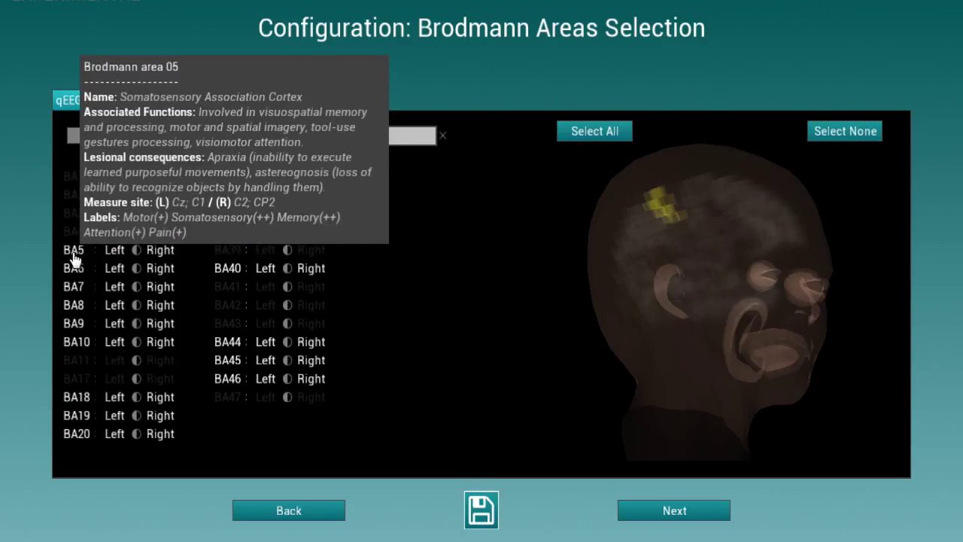
{"action": "double_click", "coordinate": [307, 136]}
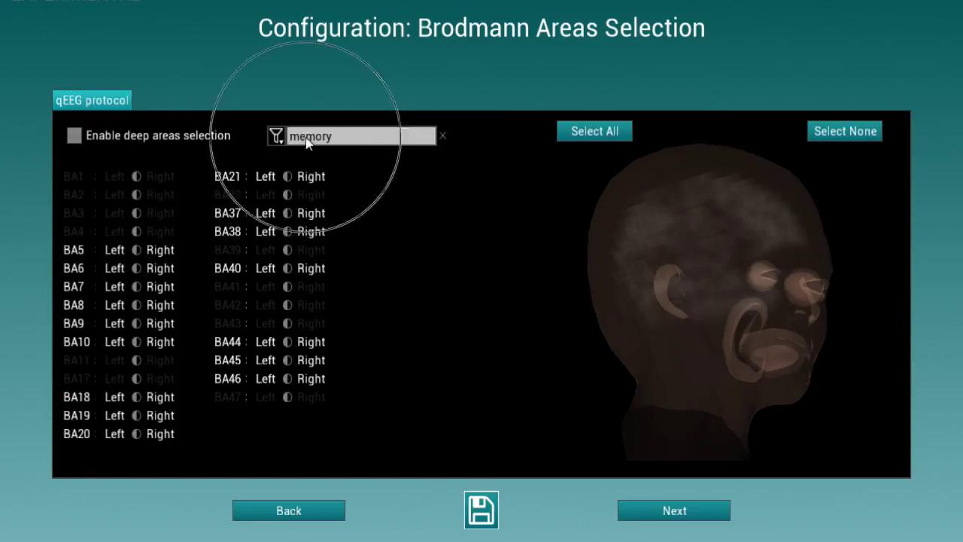
{"action": "type", "text": "ttention"}
Select BA5 and BA6, leaving BA7 unselected, and orbit the head model
{"action": "mouse_move", "coordinate": [78, 256]}
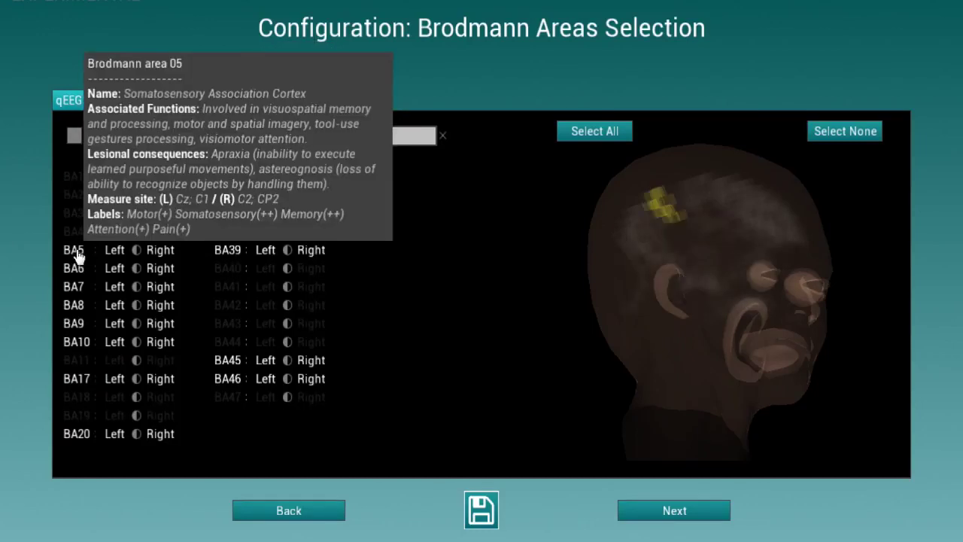
{"action": "left_click", "coordinate": [78, 254]}
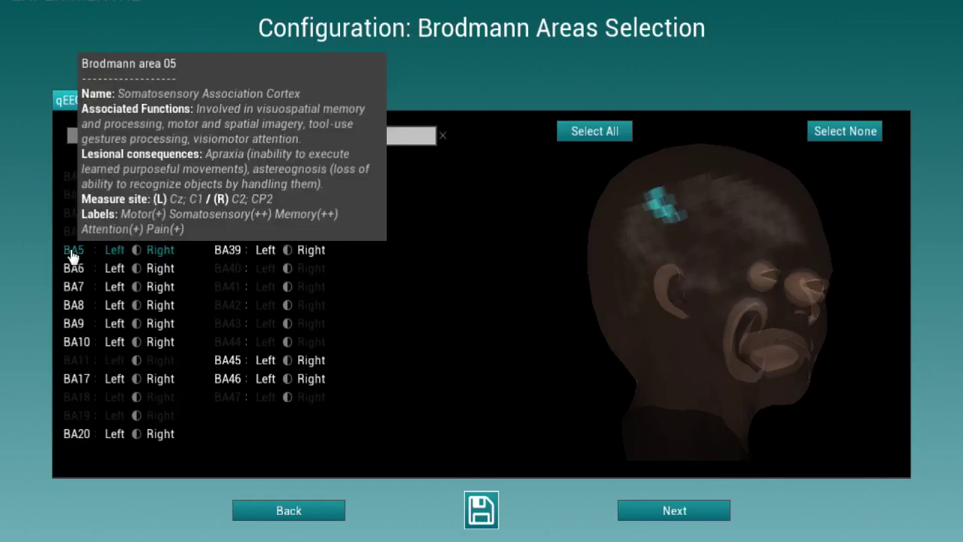
{"action": "left_click", "coordinate": [69, 279]}
{"action": "left_click", "coordinate": [66, 286]}
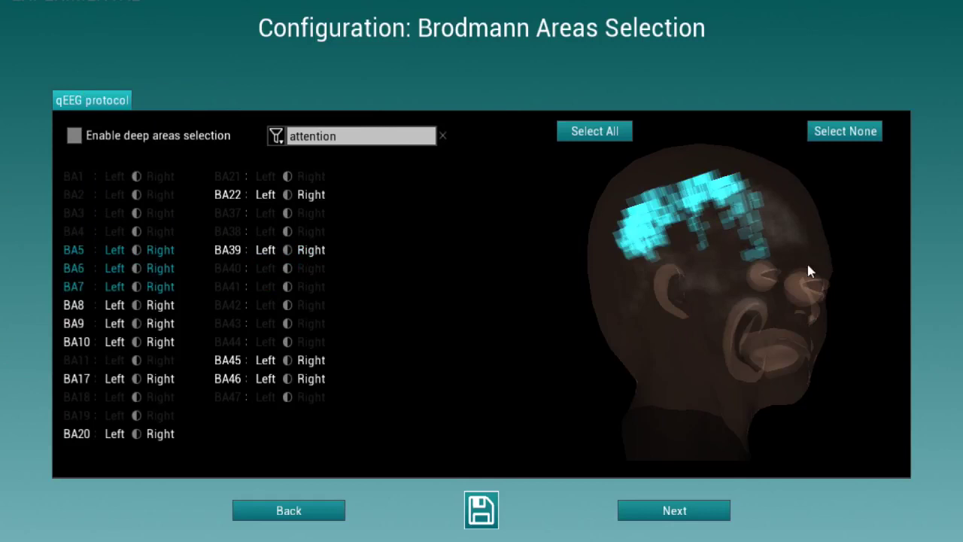
{"action": "left_click", "coordinate": [71, 290]}
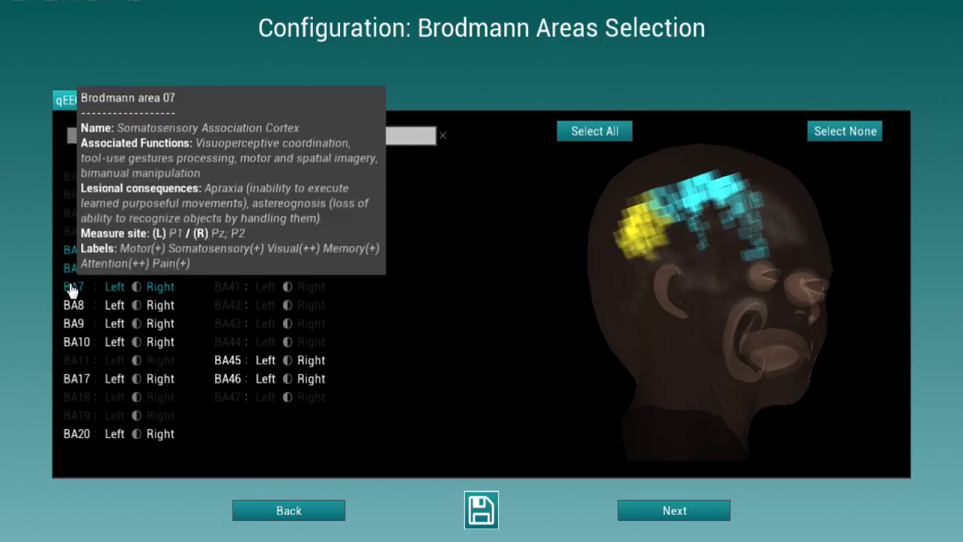
{"action": "left_click_drag", "start_coordinate": [761, 251], "coordinate": [686, 271]}
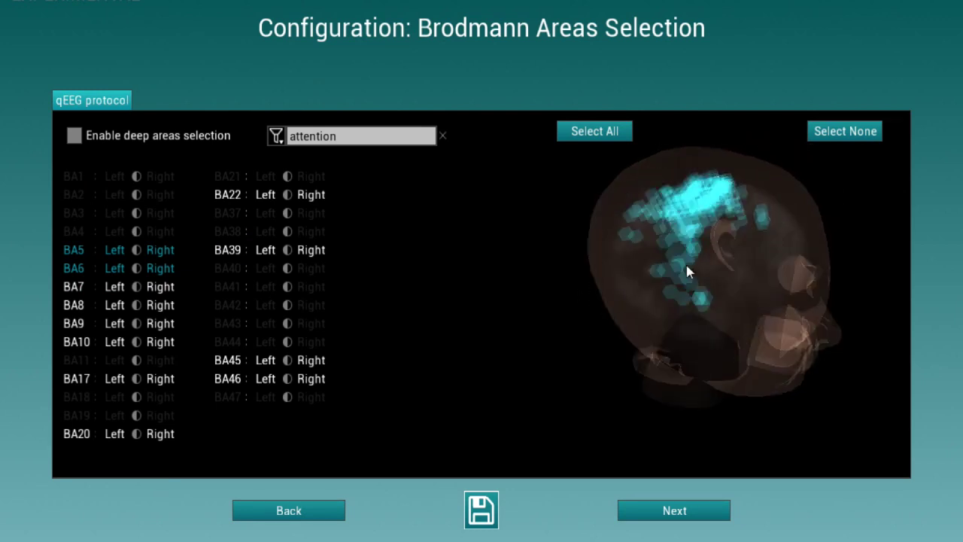
Preview Melody and Mind balloons feedback types, then settle on Candle
{"action": "left_click", "coordinate": [659, 511]}
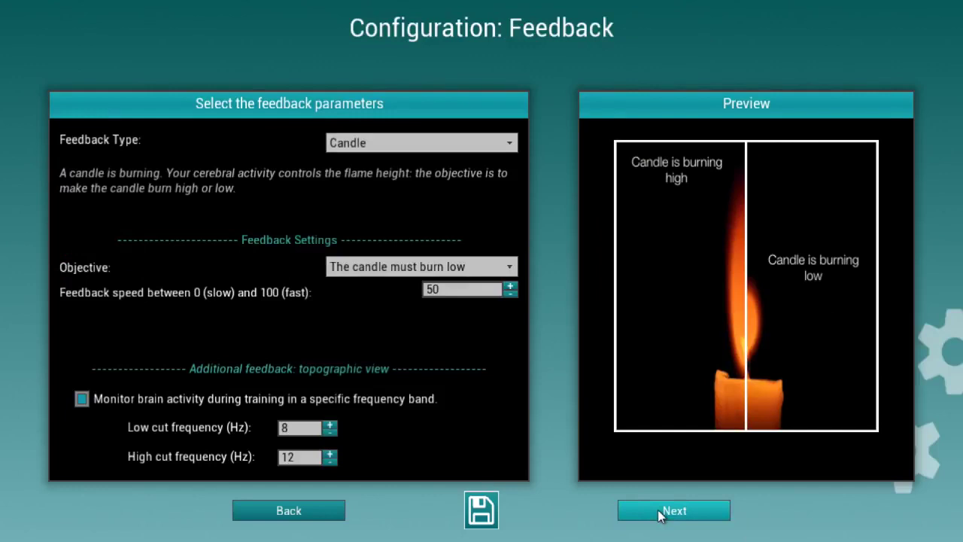
{"action": "left_click", "coordinate": [508, 143]}
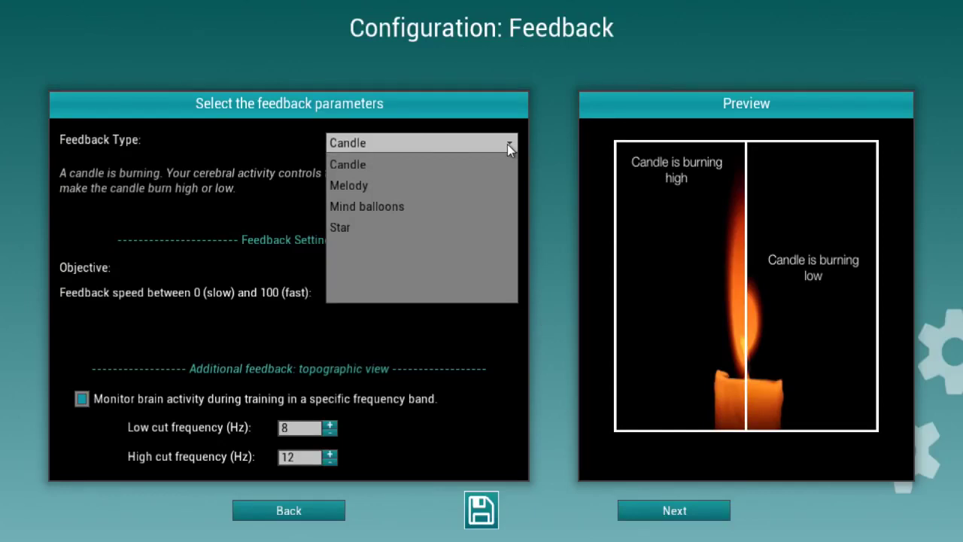
{"action": "left_click", "coordinate": [462, 185]}
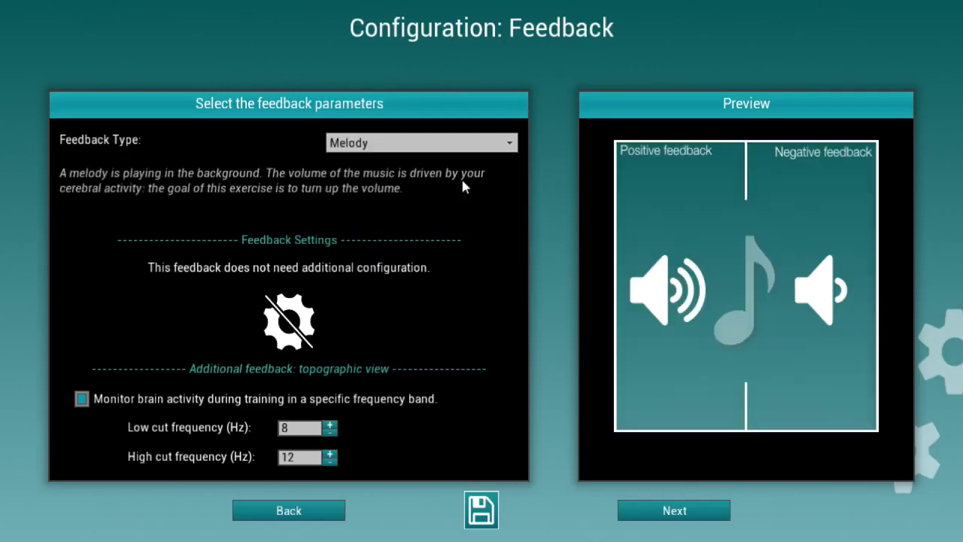
{"action": "left_click", "coordinate": [510, 145]}
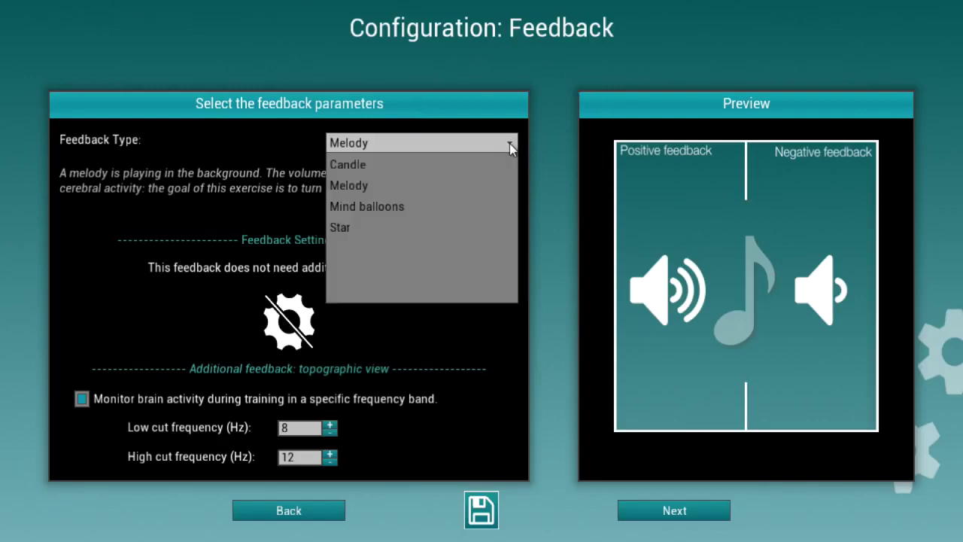
{"action": "left_click", "coordinate": [458, 208]}
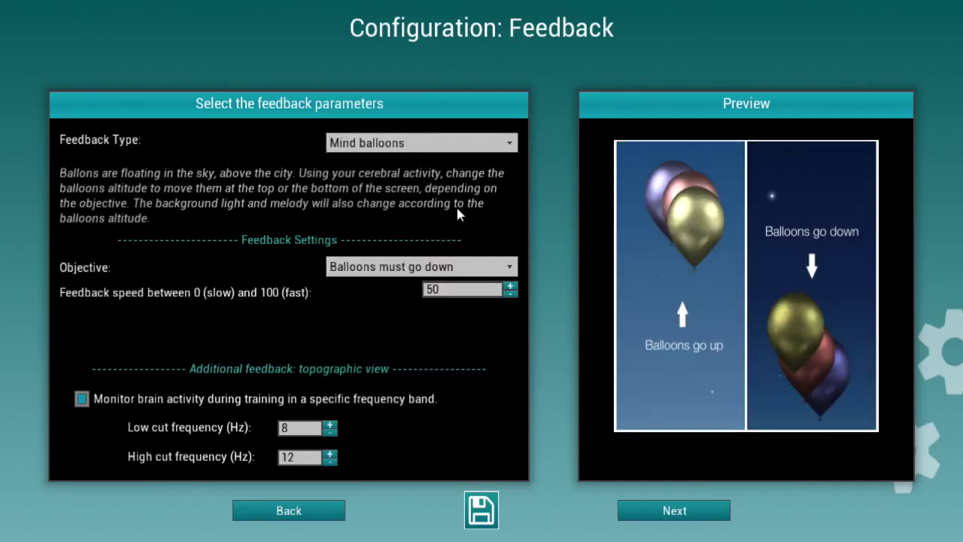
{"action": "left_click", "coordinate": [511, 144]}
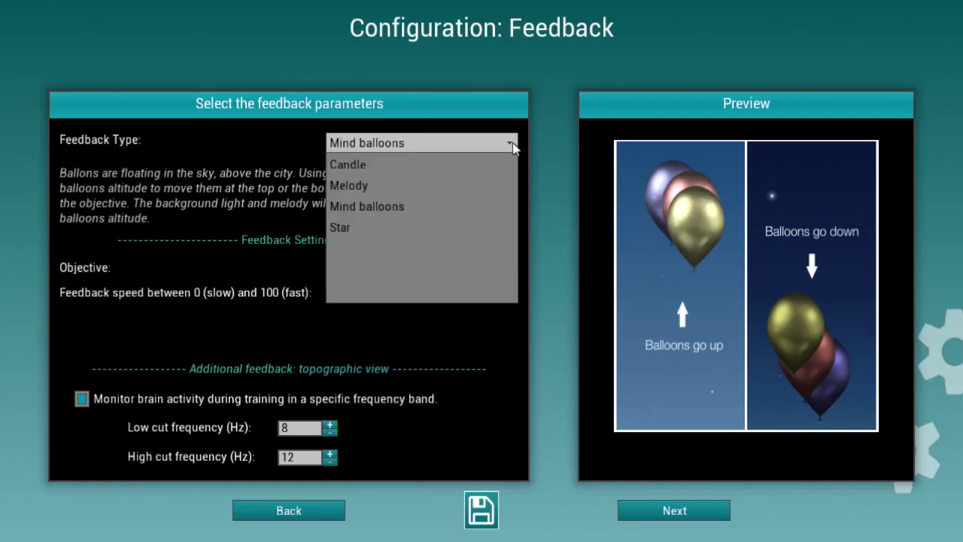
{"action": "left_click", "coordinate": [459, 164]}
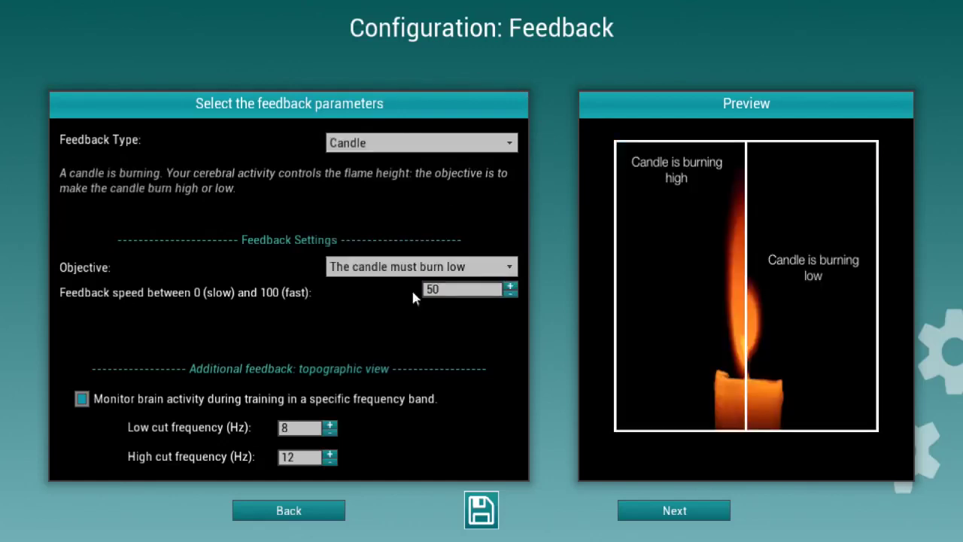
Set the candle objective to burn high with feedback speed 43
{"action": "left_click", "coordinate": [510, 294]}
{"action": "left_click", "coordinate": [509, 268]}
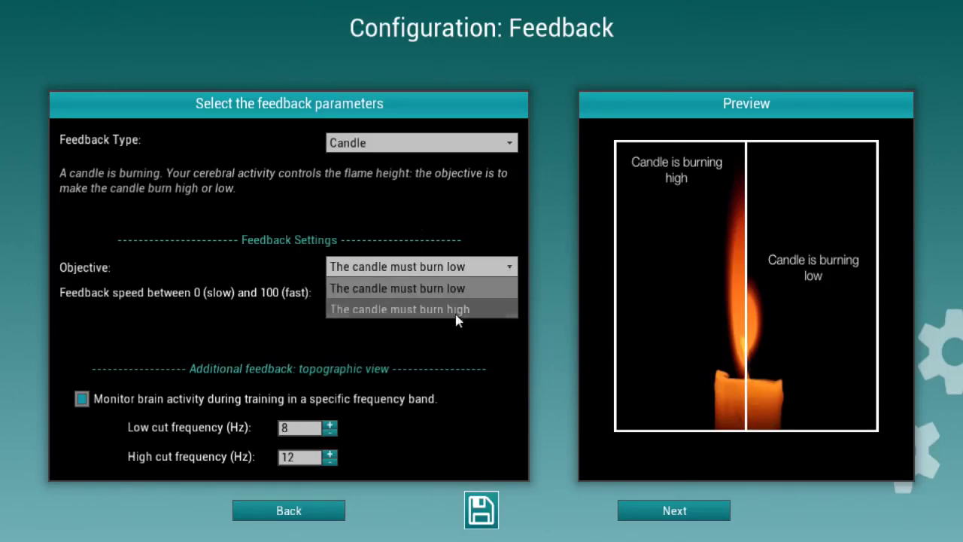
{"action": "left_click", "coordinate": [457, 309]}
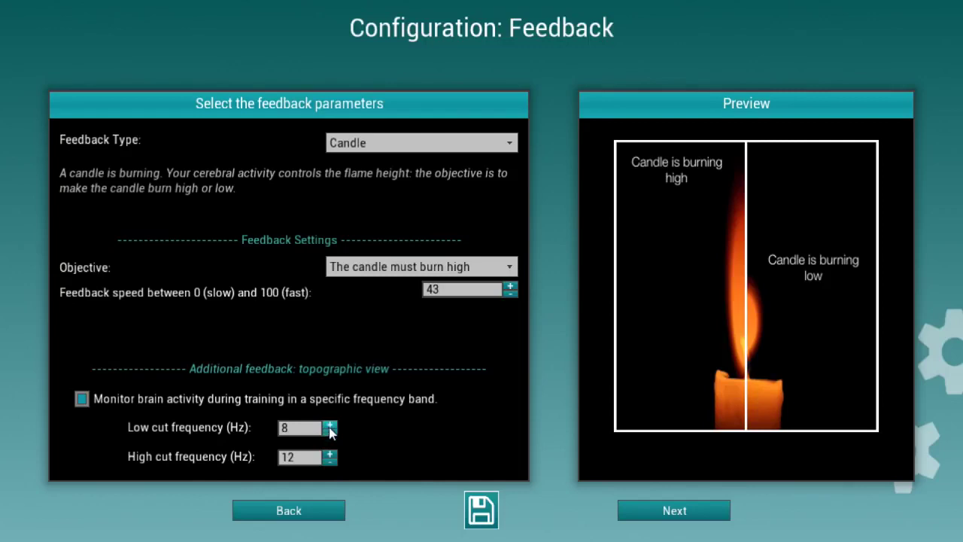
Set the monitoring band to Low cut 7 Hz and High cut 11 Hz
{"action": "left_click", "coordinate": [297, 430]}
{"action": "left_click", "coordinate": [329, 433]}
{"action": "left_click", "coordinate": [329, 434]}
{"action": "left_click", "coordinate": [329, 434]}
{"action": "left_click", "coordinate": [329, 434]}
{"action": "left_click", "coordinate": [329, 434]}
{"action": "left_click", "coordinate": [328, 434]}
{"action": "left_click", "coordinate": [330, 461]}
{"action": "left_click", "coordinate": [330, 460]}
{"action": "left_click", "coordinate": [330, 460]}
{"action": "left_click", "coordinate": [329, 461]}
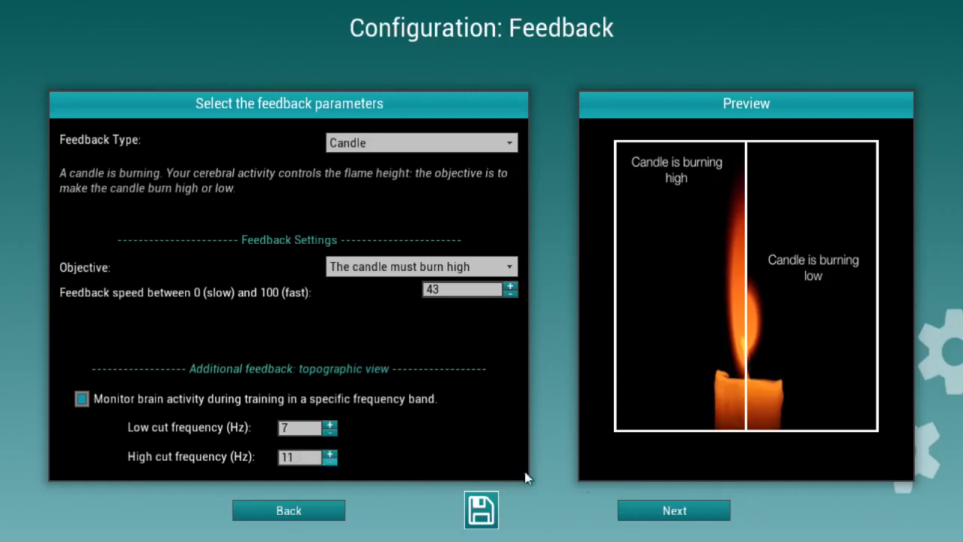
Open Signal Monitoring and set the EEG trace amplitude scale to x0.5
{"action": "left_click", "coordinate": [643, 514]}
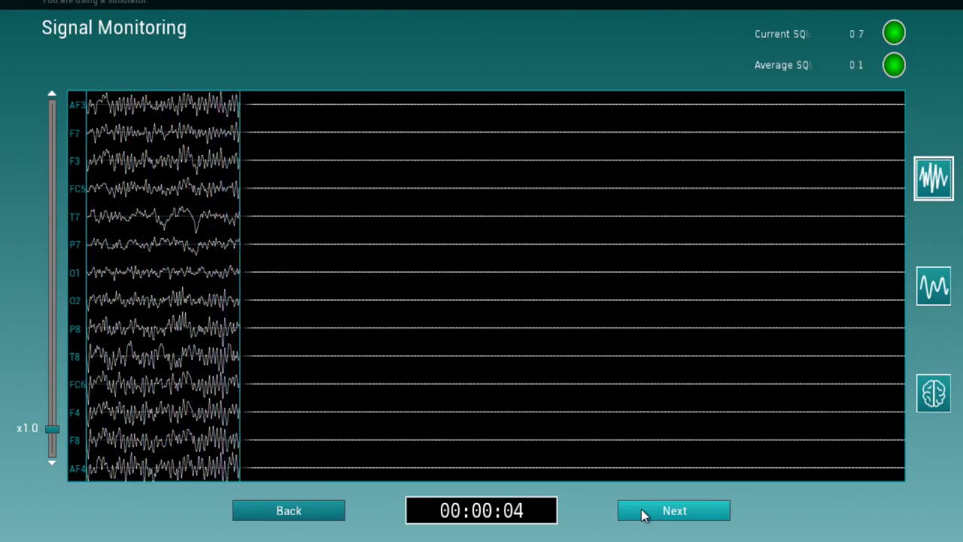
{"action": "left_click_drag", "start_coordinate": [55, 438], "coordinate": [52, 423]}
{"action": "left_click", "coordinate": [52, 462]}
{"action": "left_click", "coordinate": [52, 463]}
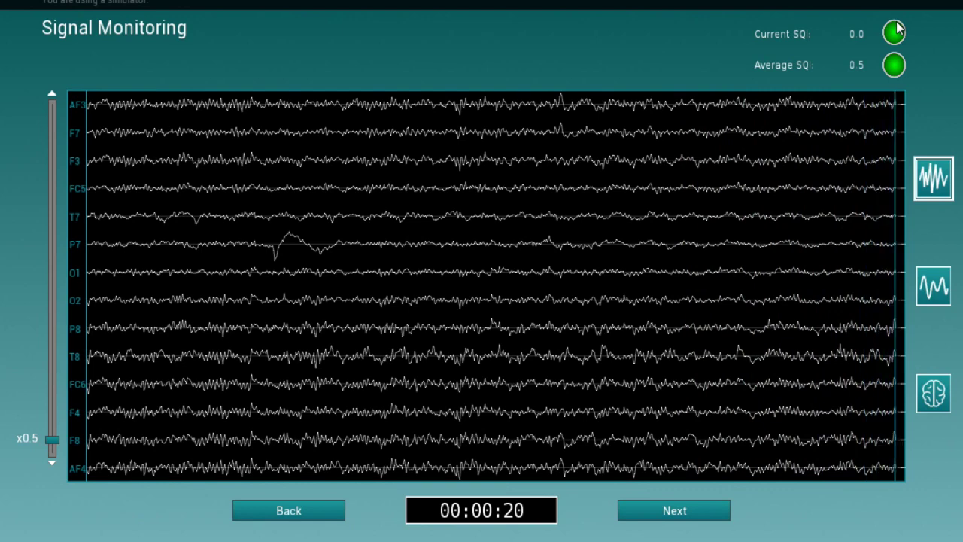
Compare Cleaned Signals, raw EEG Signals and 3D Topography views, ending on the raw traces
{"action": "left_click", "coordinate": [936, 283]}
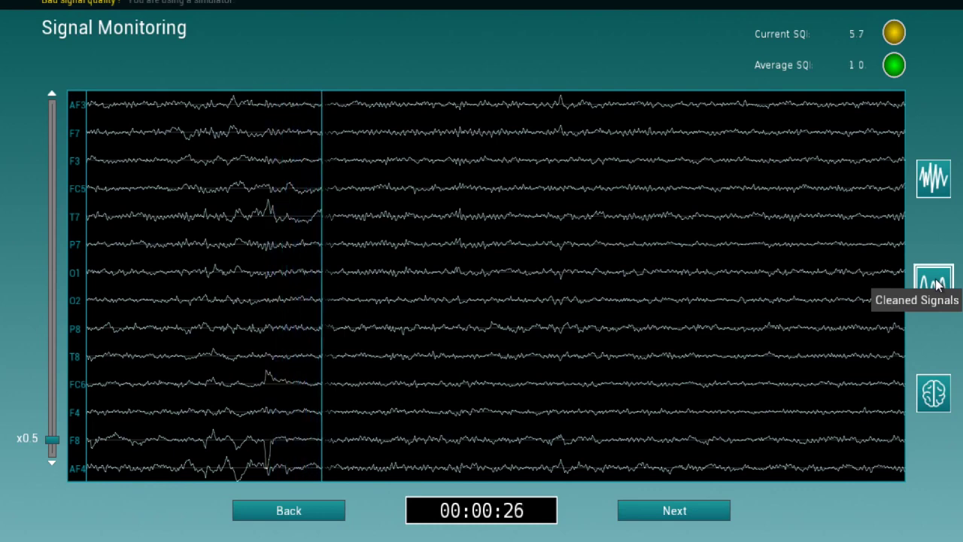
{"action": "left_click", "coordinate": [933, 179]}
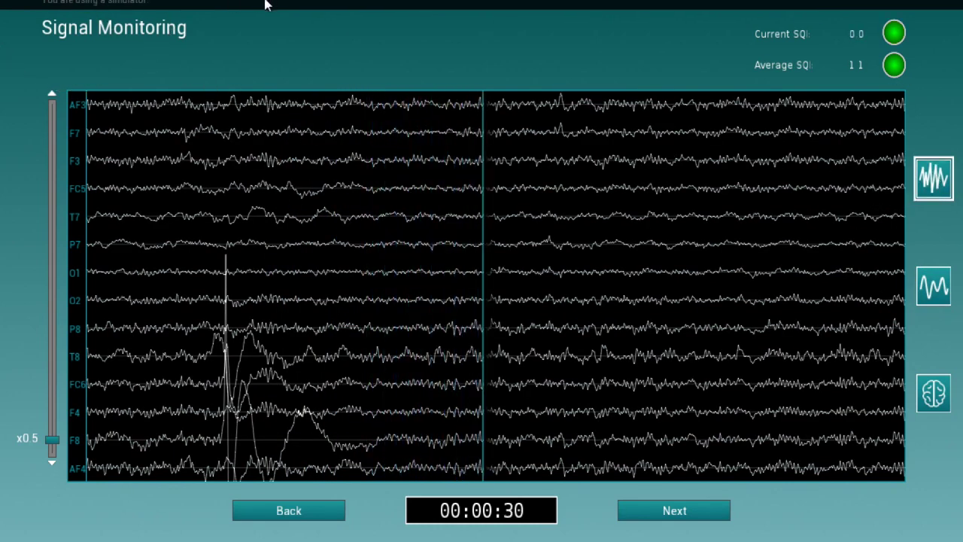
{"action": "left_click", "coordinate": [933, 285]}
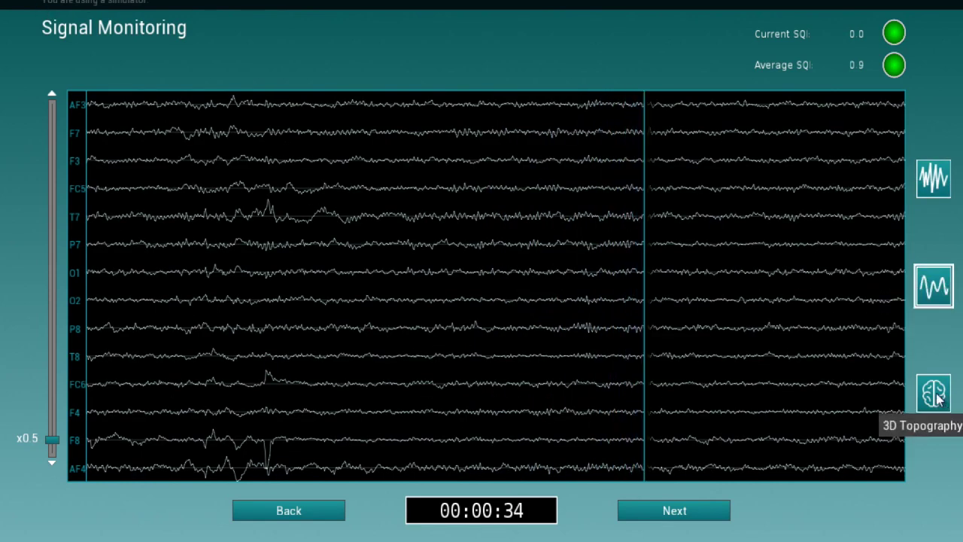
{"action": "left_click", "coordinate": [936, 398]}
{"action": "left_click_drag", "start_coordinate": [651, 279], "coordinate": [674, 270]}
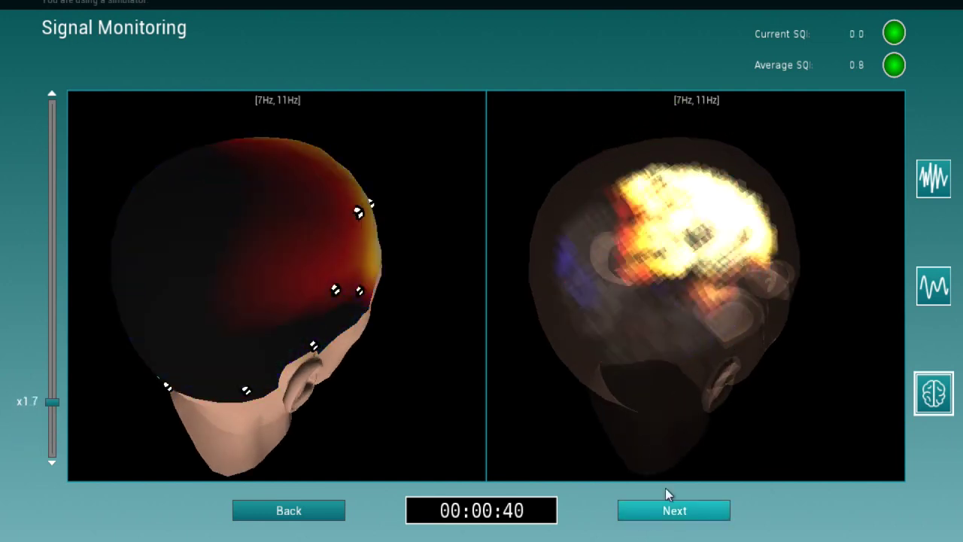
{"action": "left_click", "coordinate": [933, 180]}
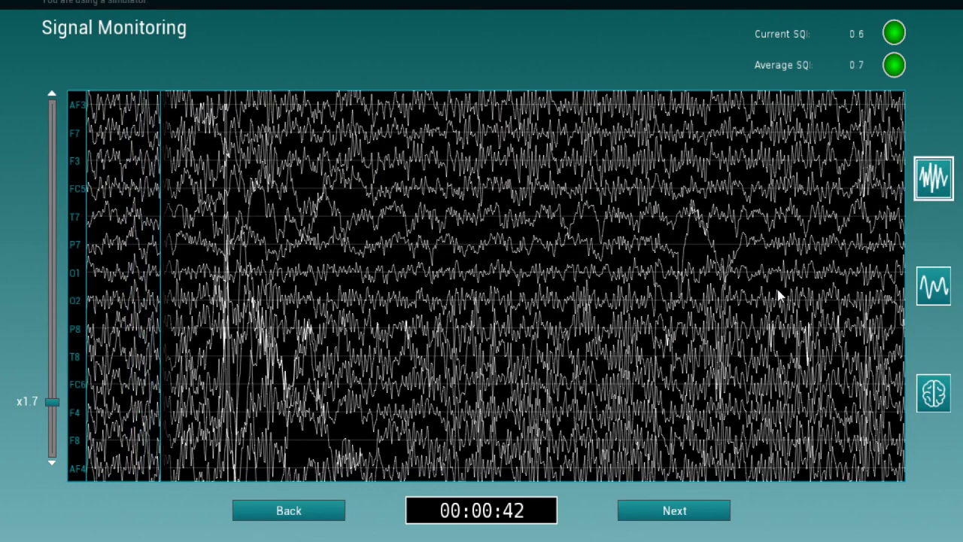
Move on from Signal Monitoring to the candle training
{"action": "left_click", "coordinate": [675, 511]}
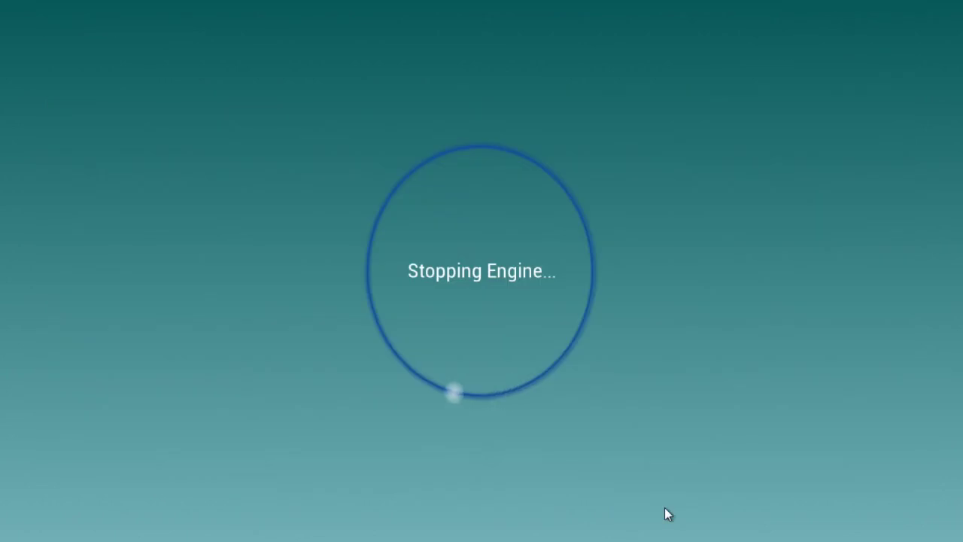